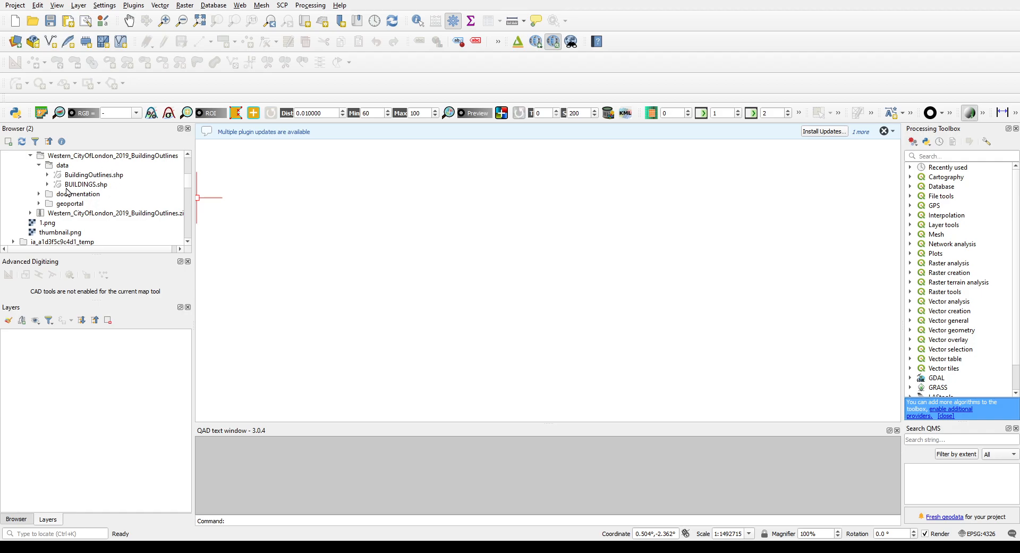
Add BuildingOutlines.shp from the Western_CityOfLondon_2019_BuildingOutlines data folder to the map
left_click(99, 178)
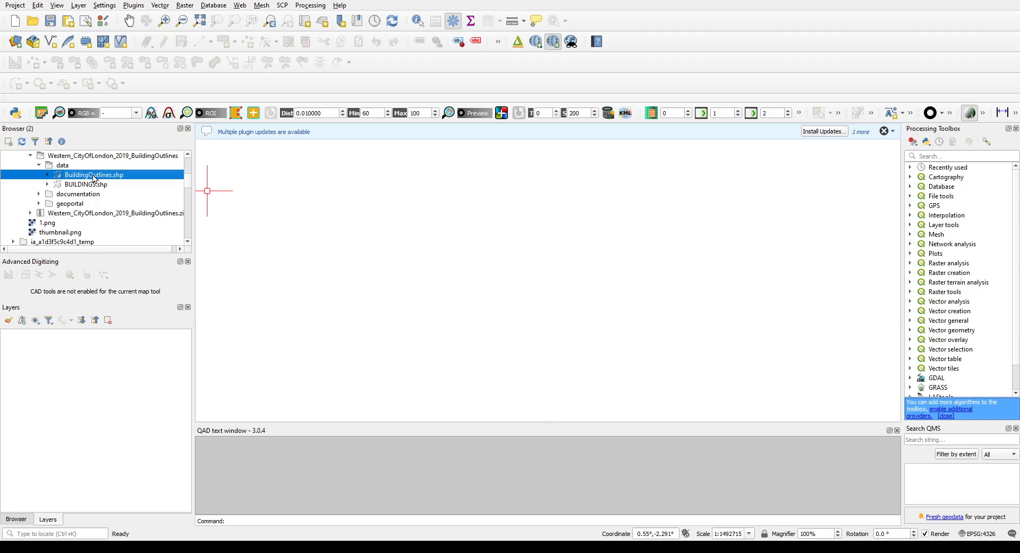
left_click_drag(104, 181, 476, 273)
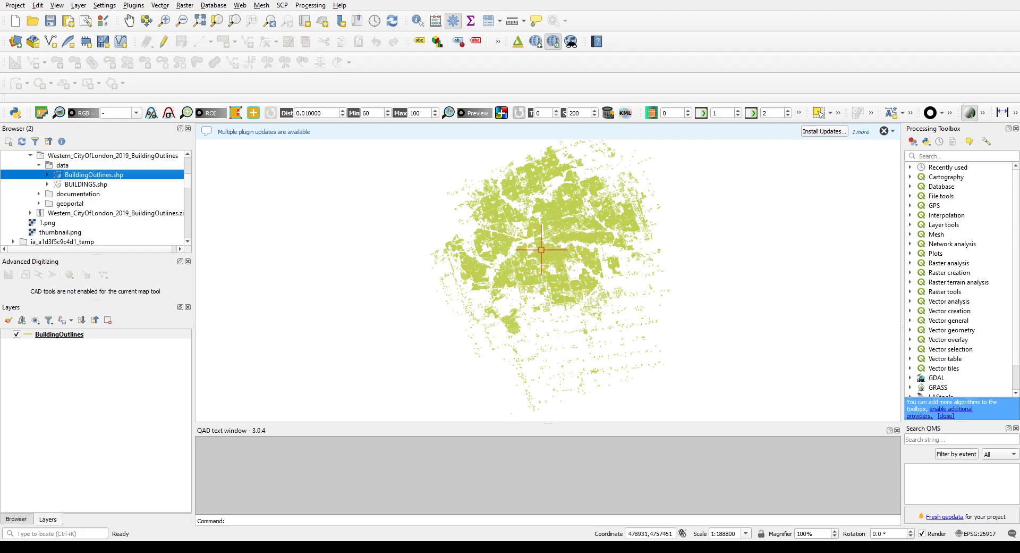
scroll(539, 276, "up", 3)
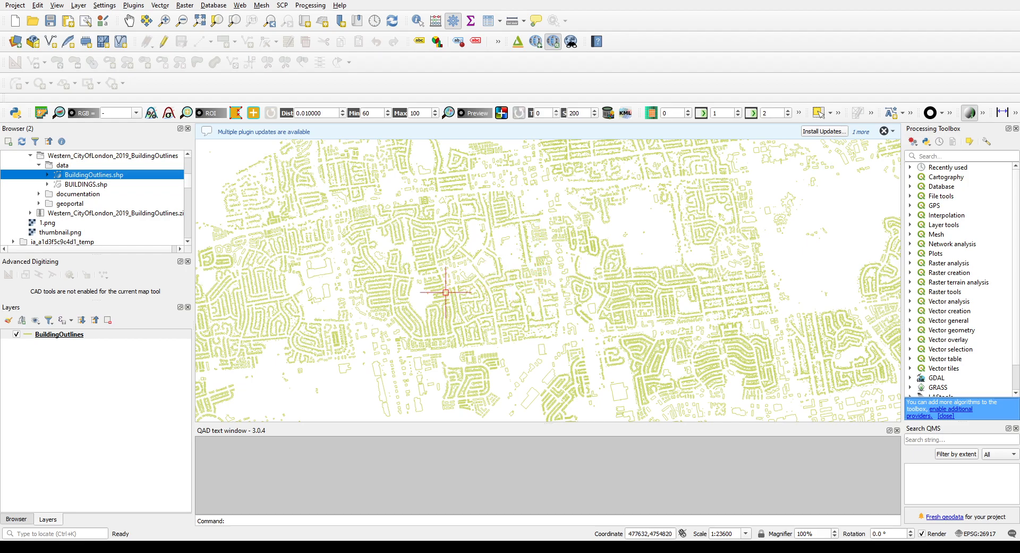
scroll(446, 292, "down", 2)
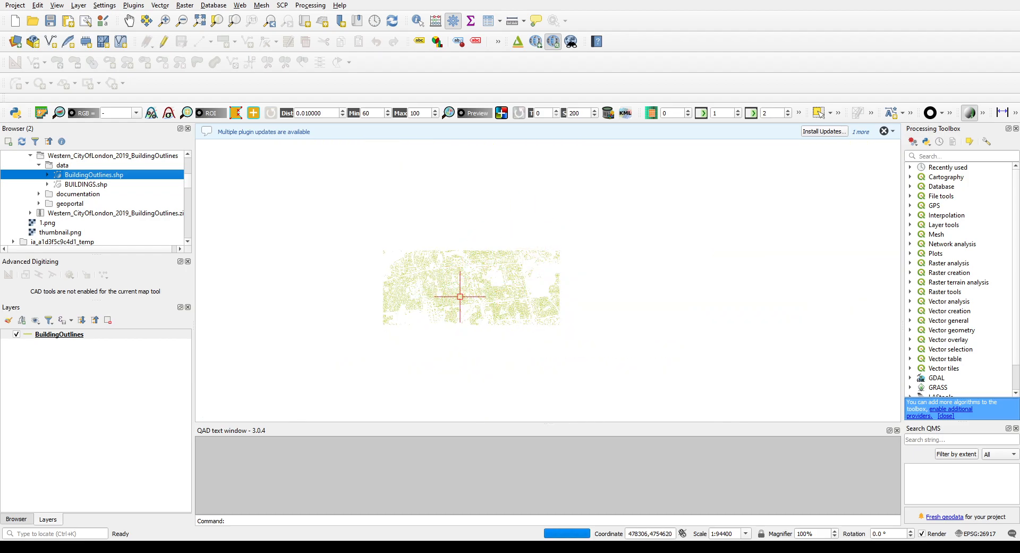
scroll(475, 286, "up", 3)
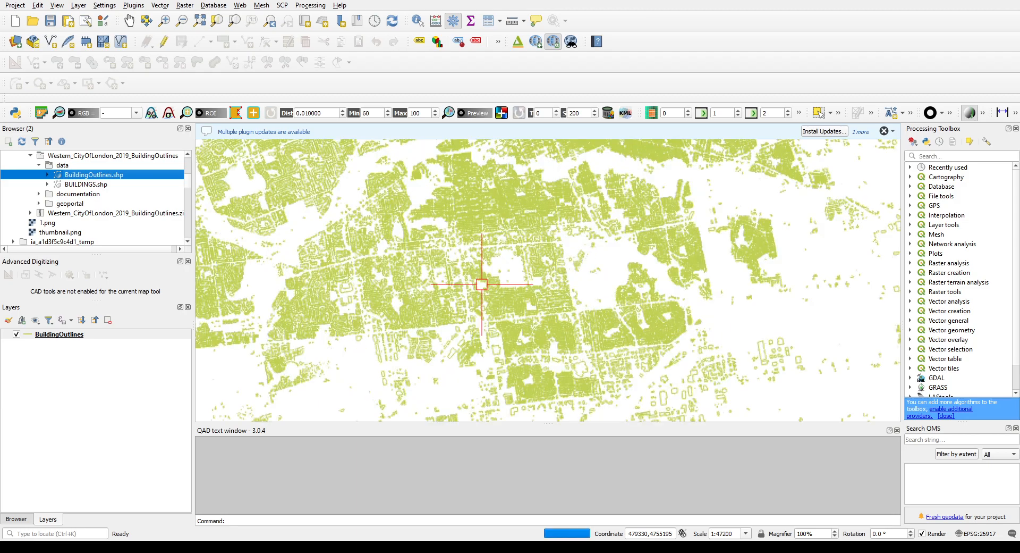
scroll(440, 297, "up", 1)
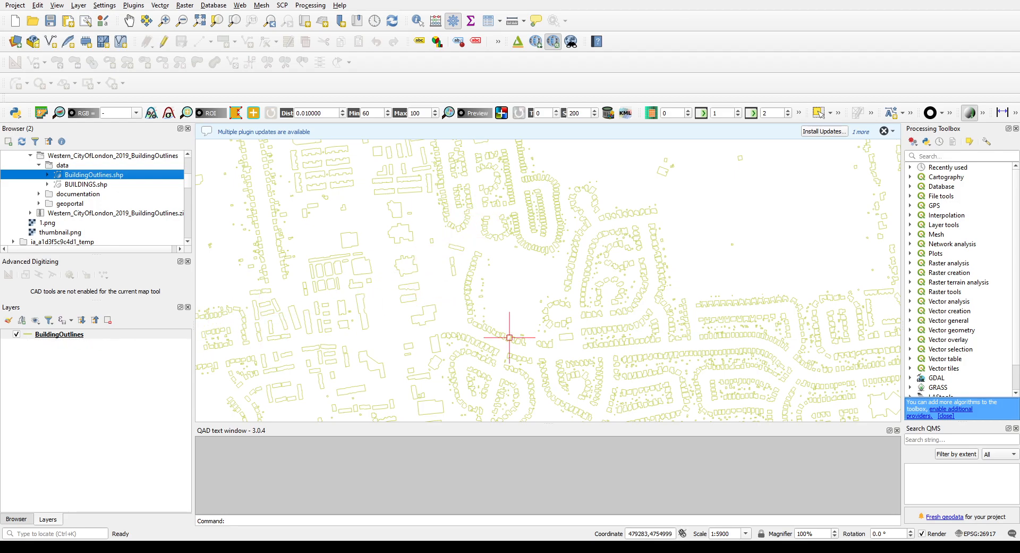
Restyle the BuildingOutlines layer with a thin black line
left_click(58, 334)
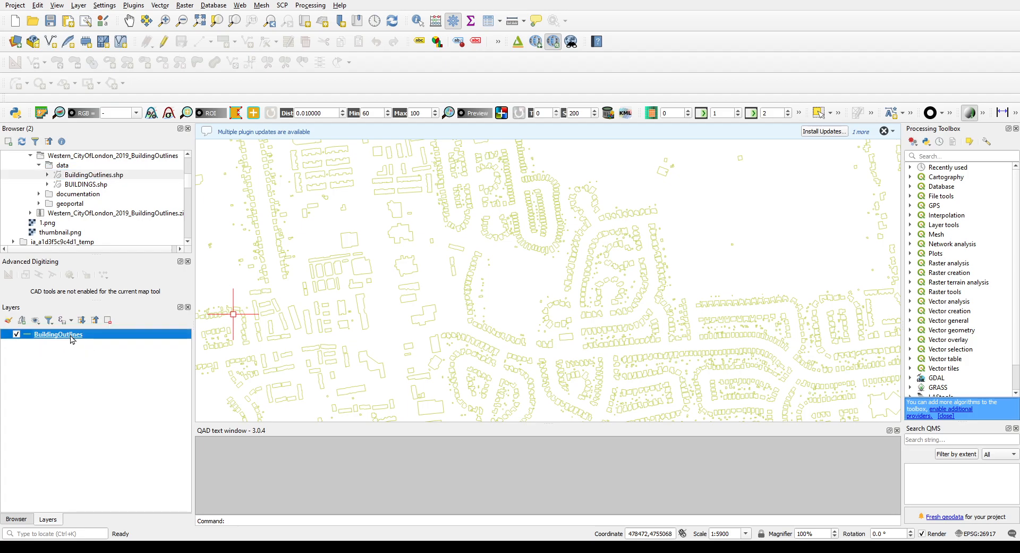
double_click(92, 330)
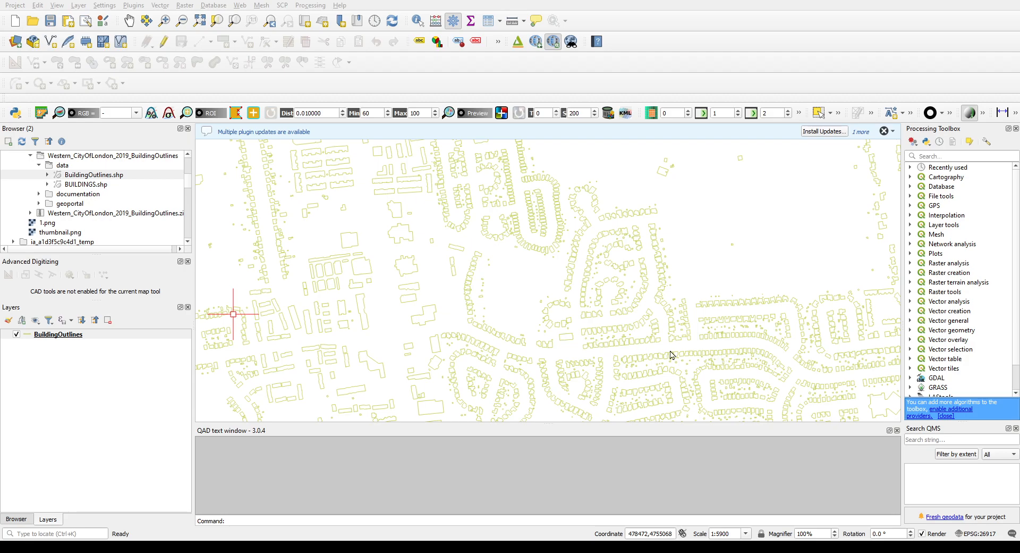
left_click(803, 497)
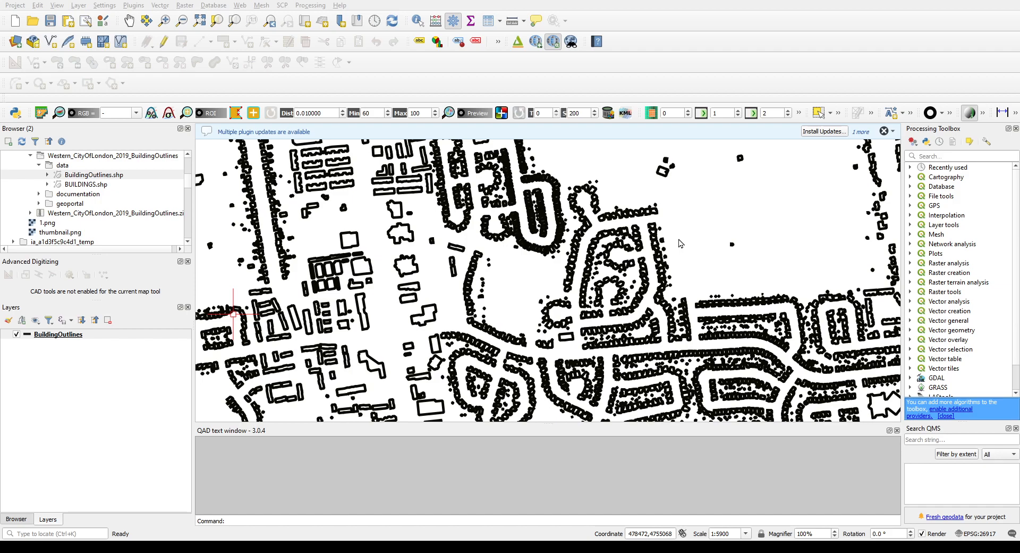
left_click(797, 497)
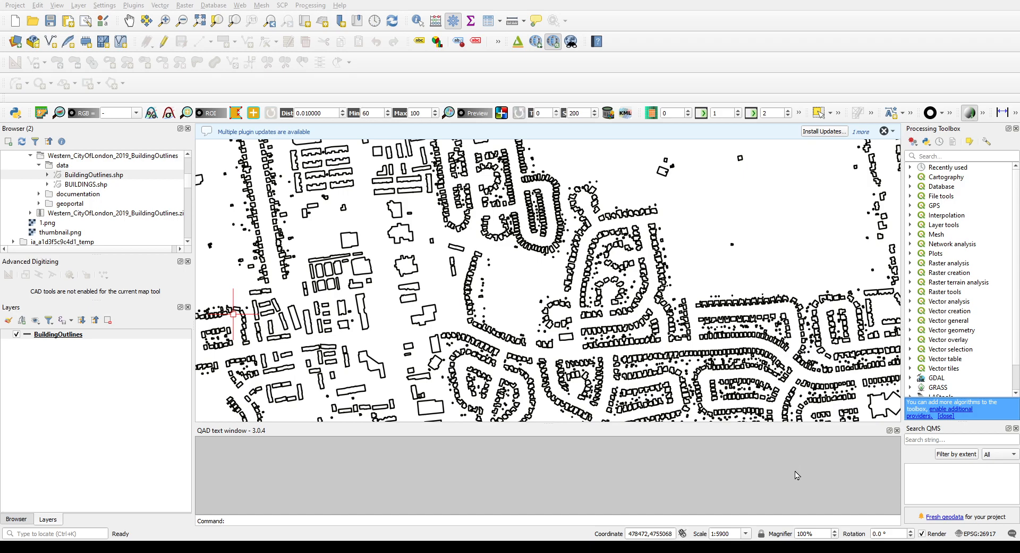
left_click(794, 496)
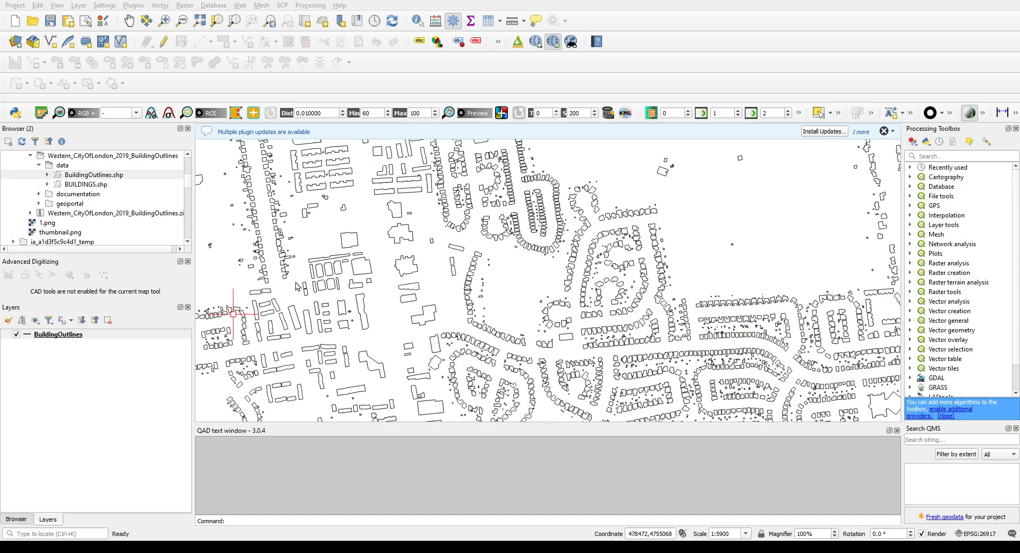
left_click(710, 494)
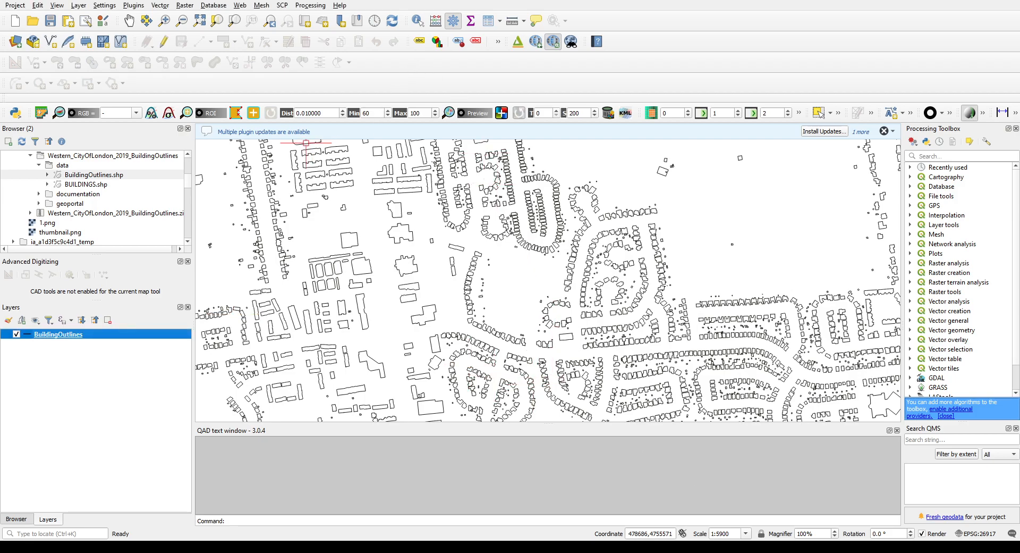
Select individual large building outlines one at a time on the map, and review the BuildingOutlines layer's attribute table
scroll(432, 342, "up", 1)
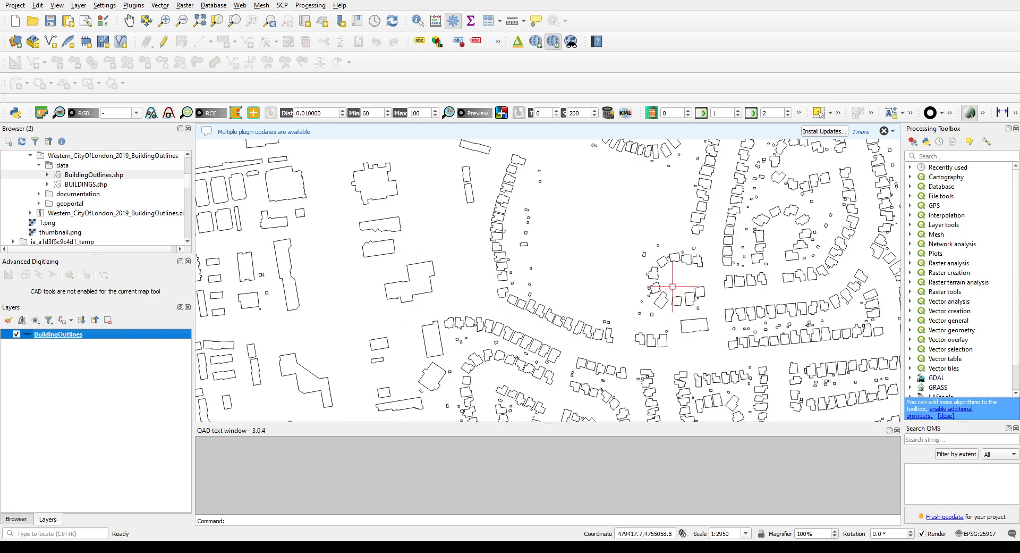
scroll(427, 276, "down", 2)
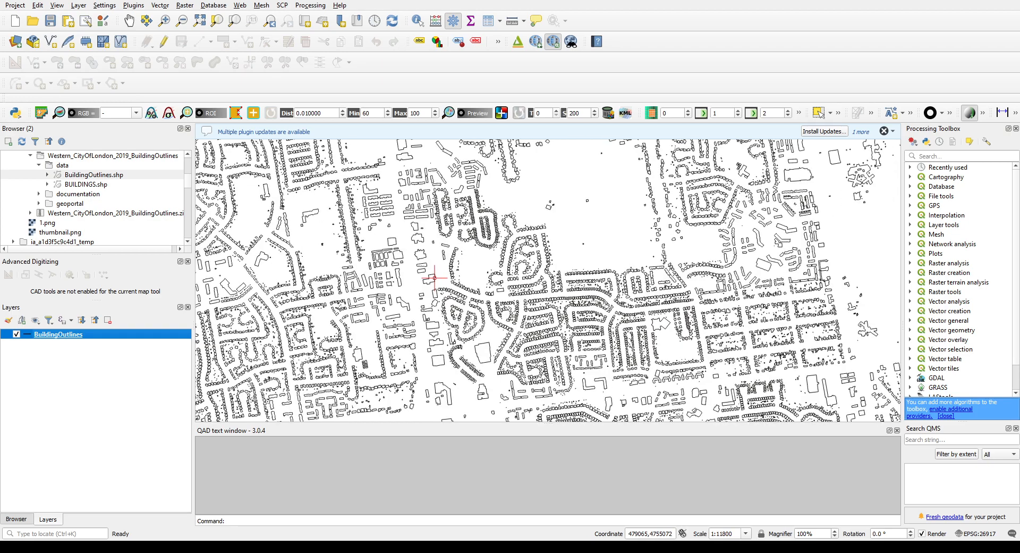
scroll(423, 276, "up", 1)
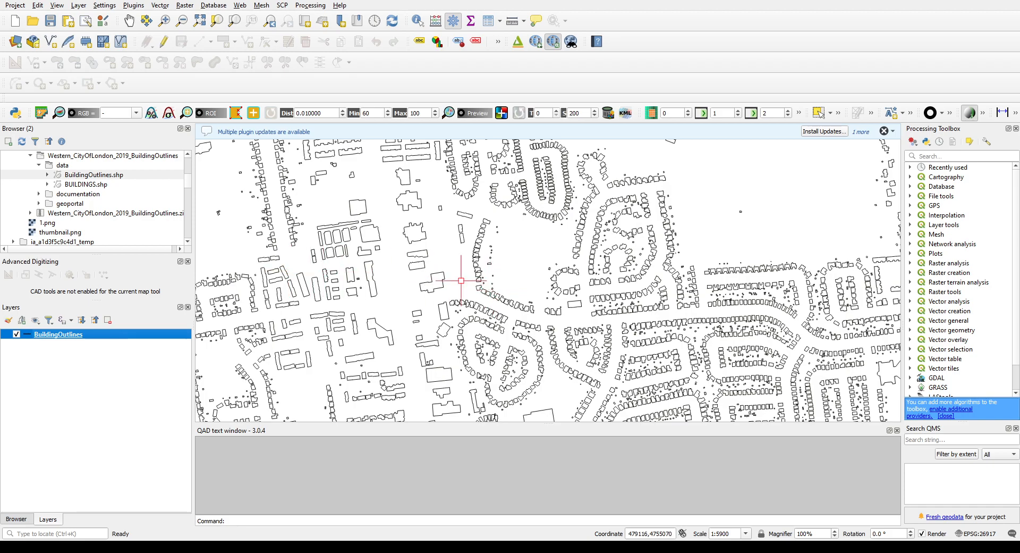
scroll(321, 307, "up", 1)
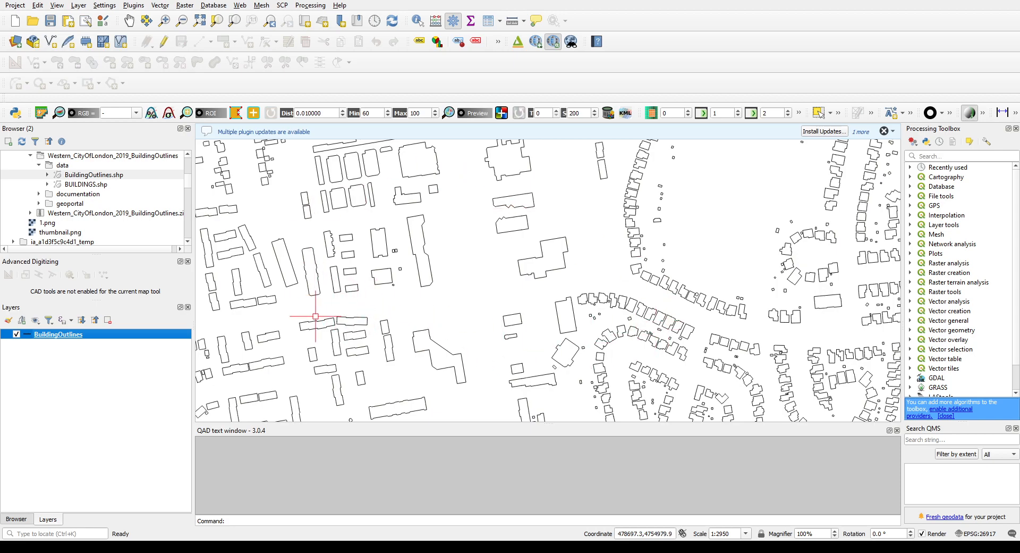
left_click(424, 238)
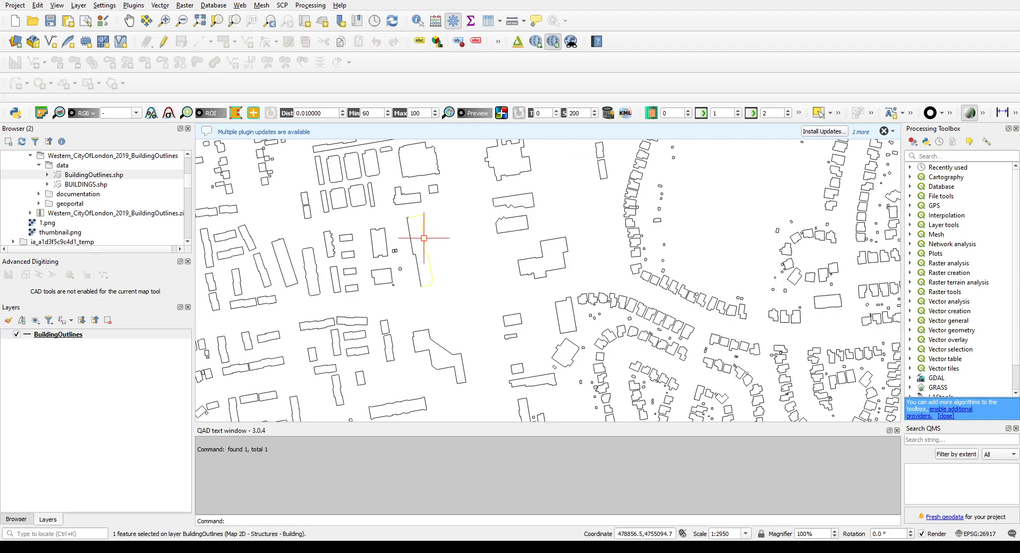
left_click(410, 241)
left_click(409, 191)
left_click(409, 198)
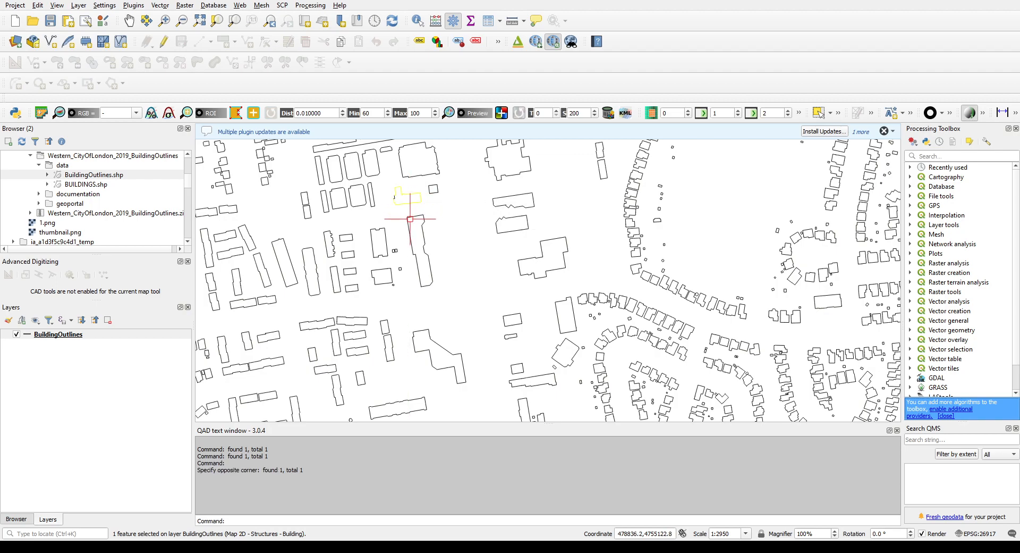
left_click(421, 176)
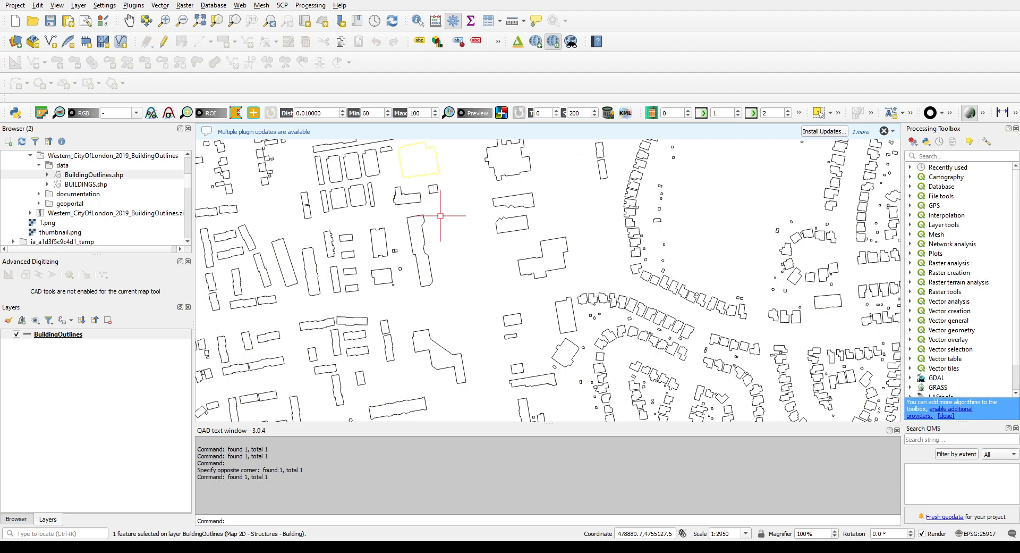
left_click(558, 237)
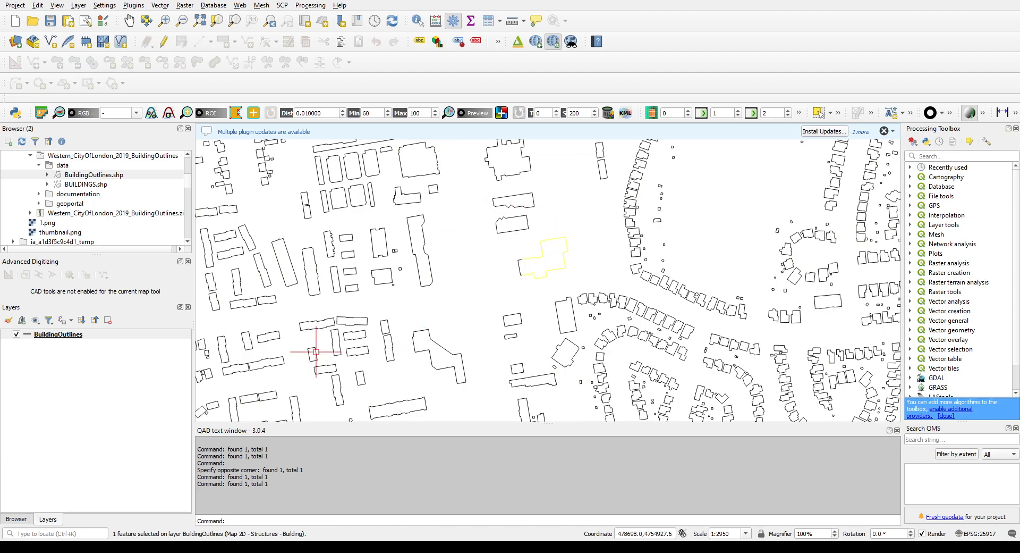
left_click(66, 337)
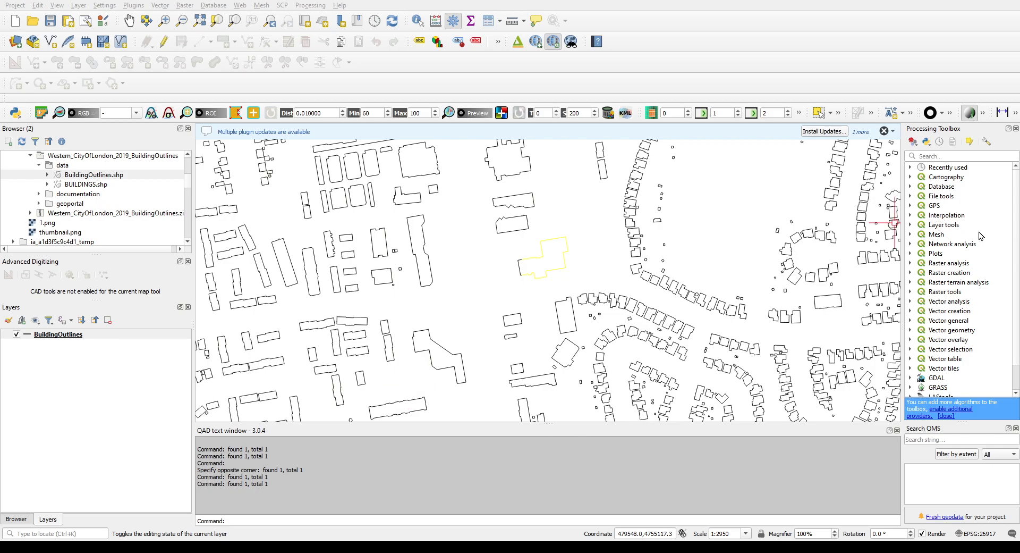
Add BUILDINGS.shp from the same data folder to the map above the BuildingOutlines layer
scroll(325, 272, "down", 1)
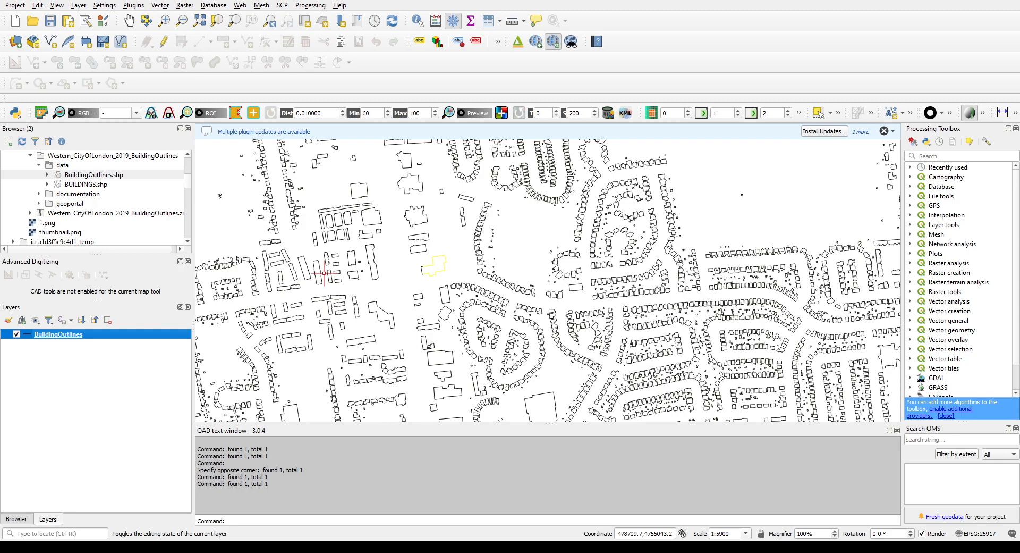
left_click(90, 185)
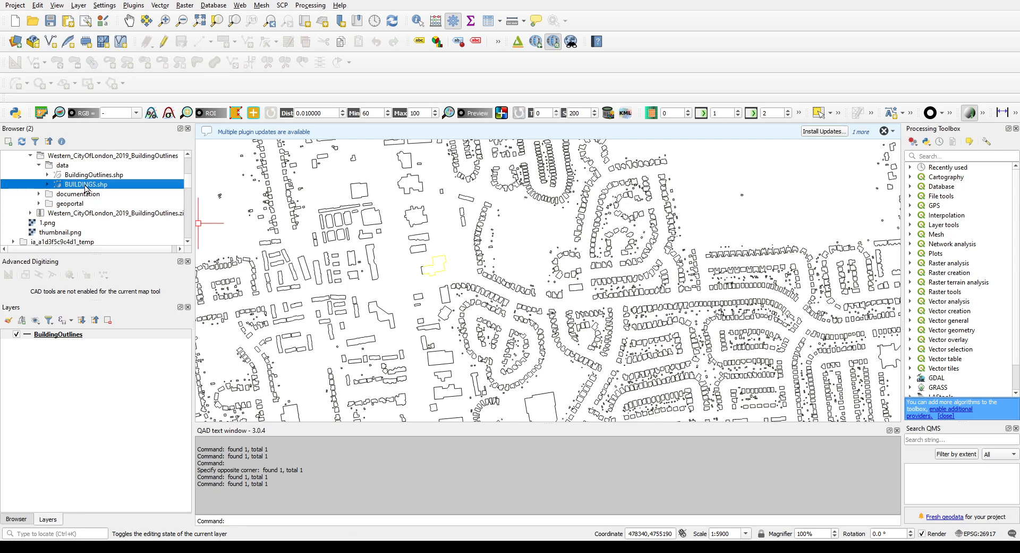
left_click_drag(85, 187, 414, 271)
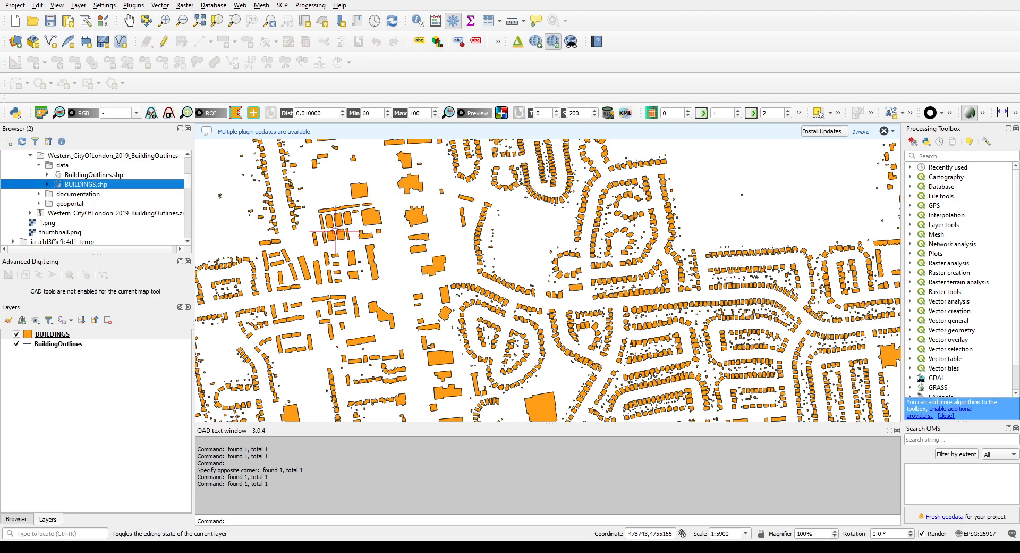
Switch the BUILDINGS layer off and back on to compare it with the outlines, and recolour its polygons with a light purple fill
left_click(16, 336)
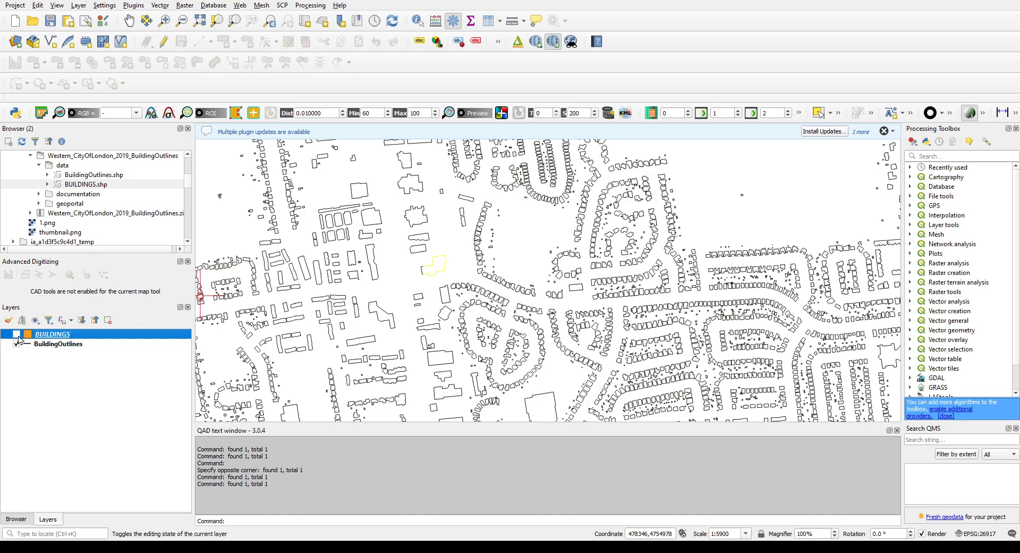
left_click(16, 334)
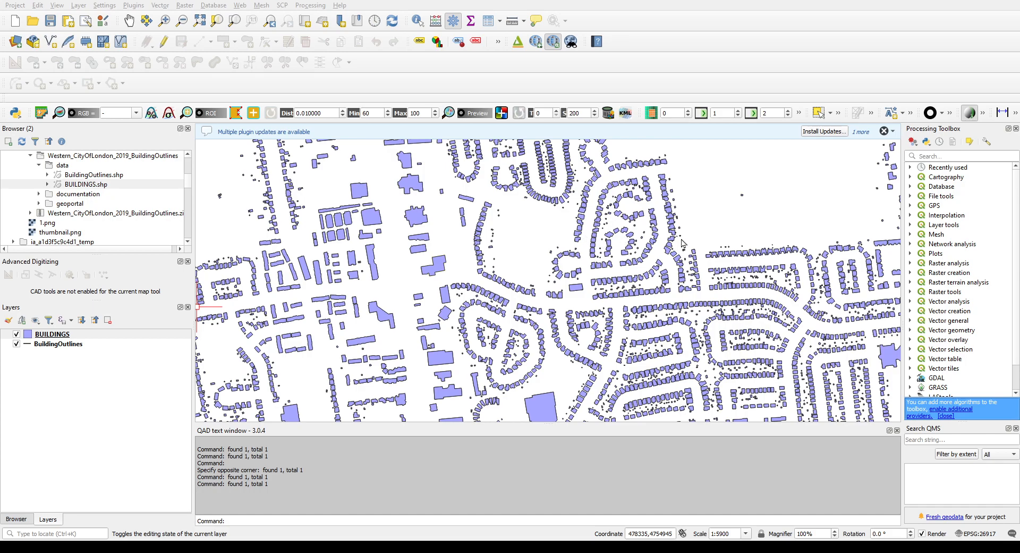
left_click(855, 94)
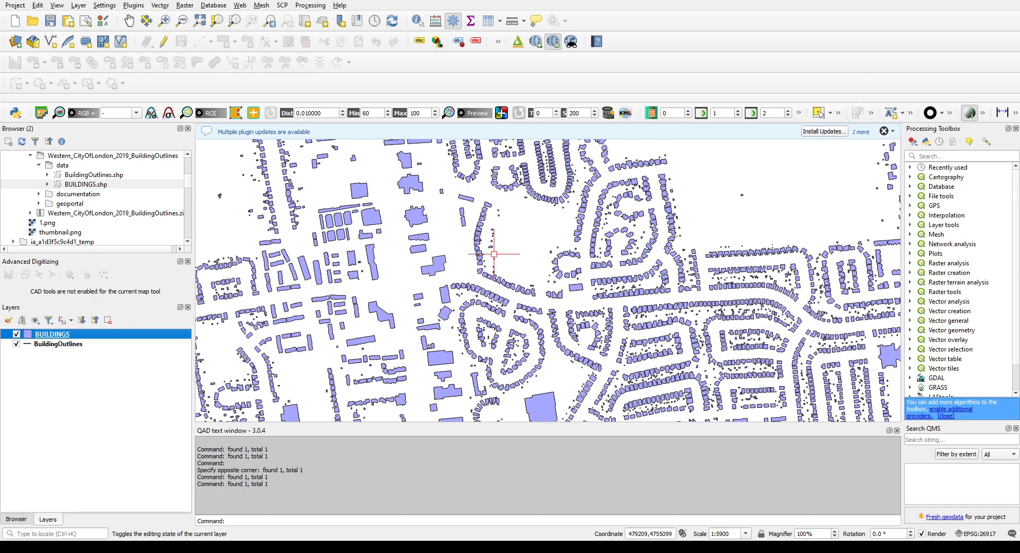
Inspect the layer properties of BuildingOutlines and of BUILDINGS to compare the two layers
left_click(52, 346)
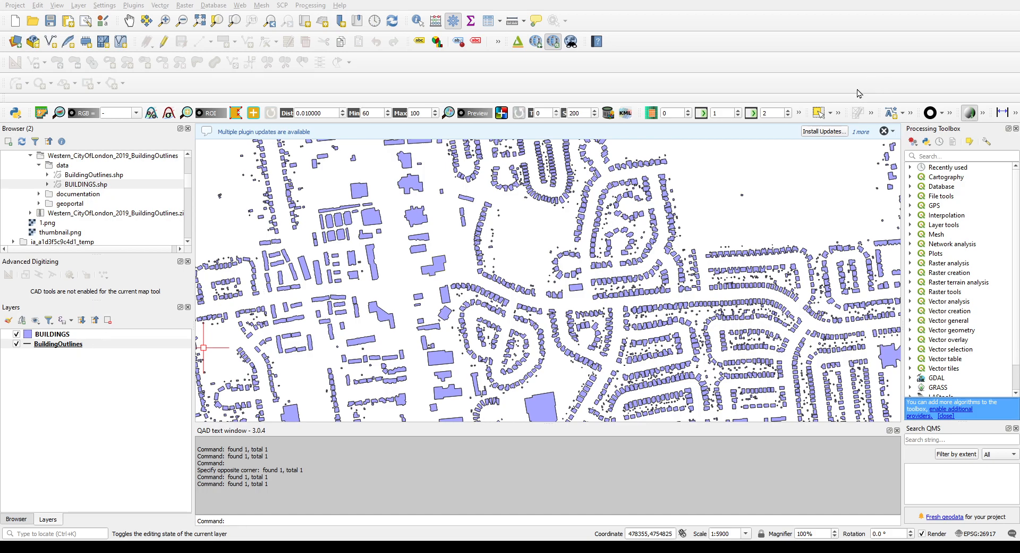
left_click(53, 343)
left_click(44, 337)
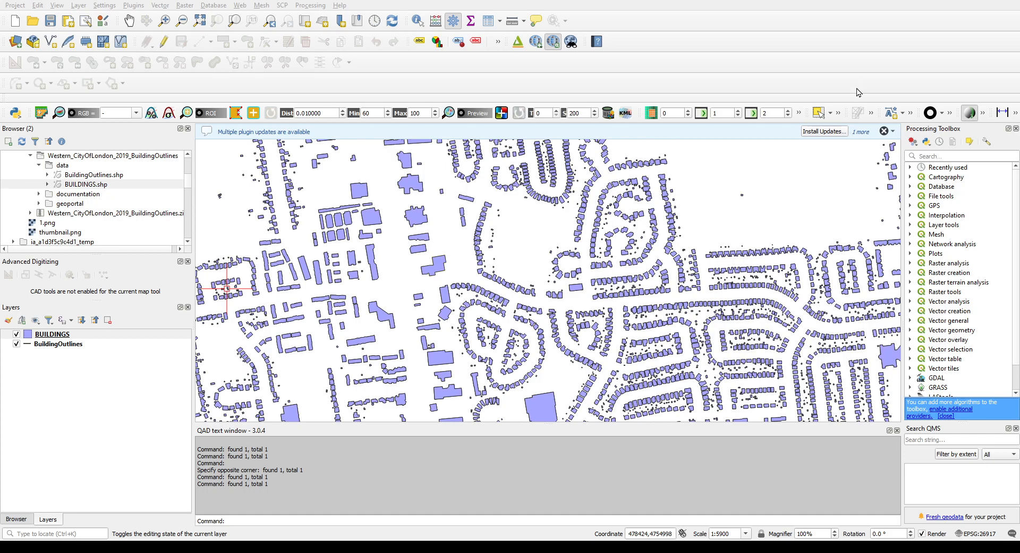
Select one record in the BUILDINGS layer's attribute table and check the building polygons on the map
left_click(31, 336)
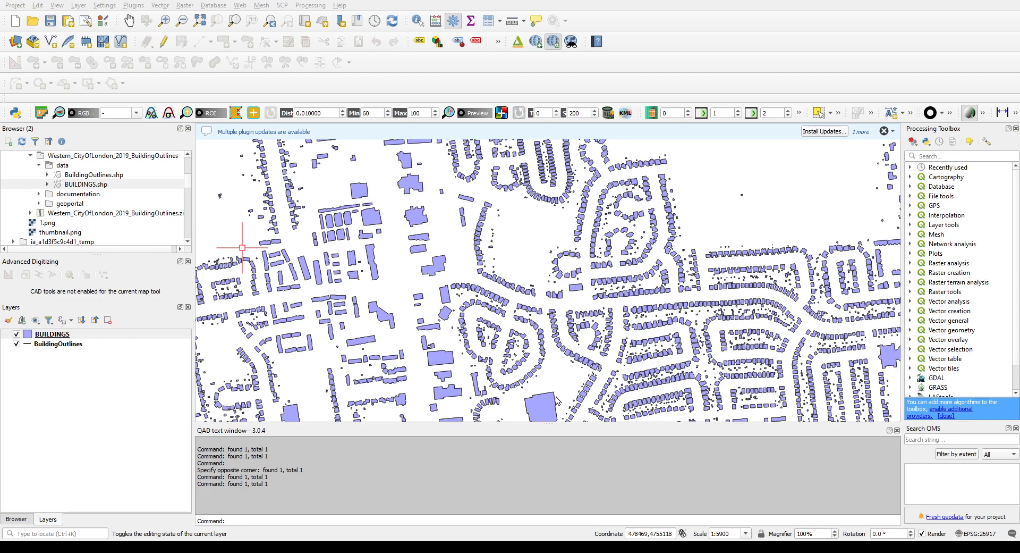
left_click(430, 331)
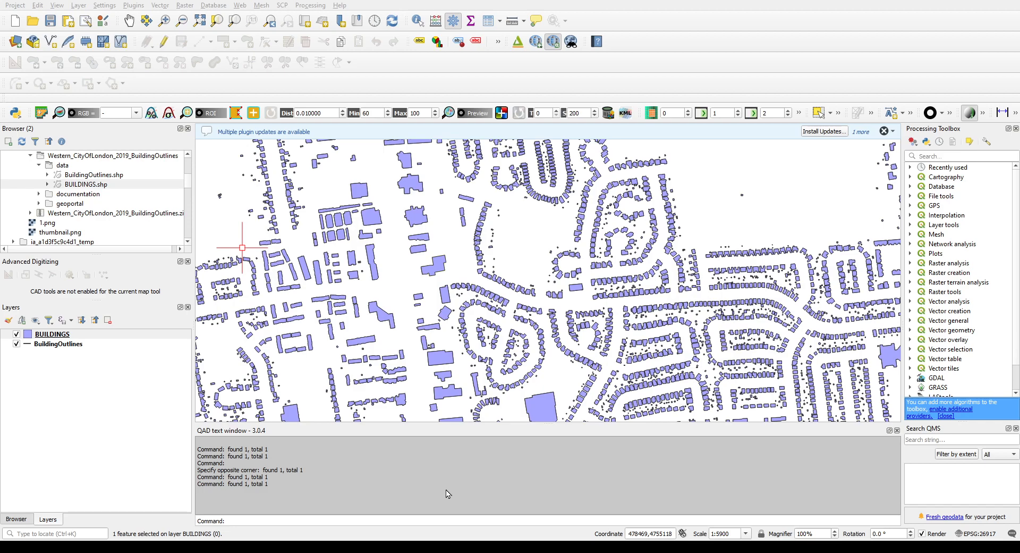
left_click(979, 238)
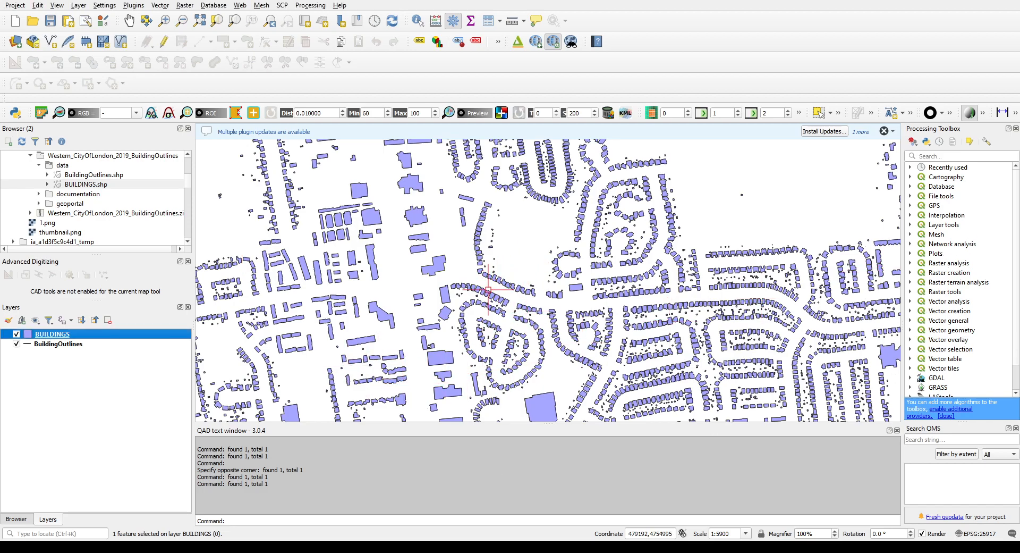
scroll(530, 290, "down", 1)
scroll(530, 290, "down", 1)
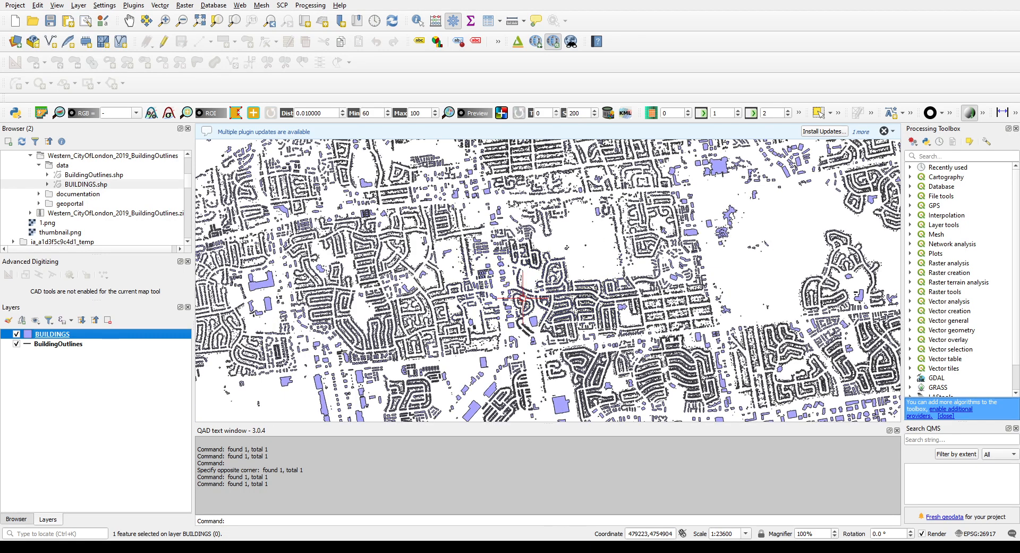
scroll(524, 302, "up", 2)
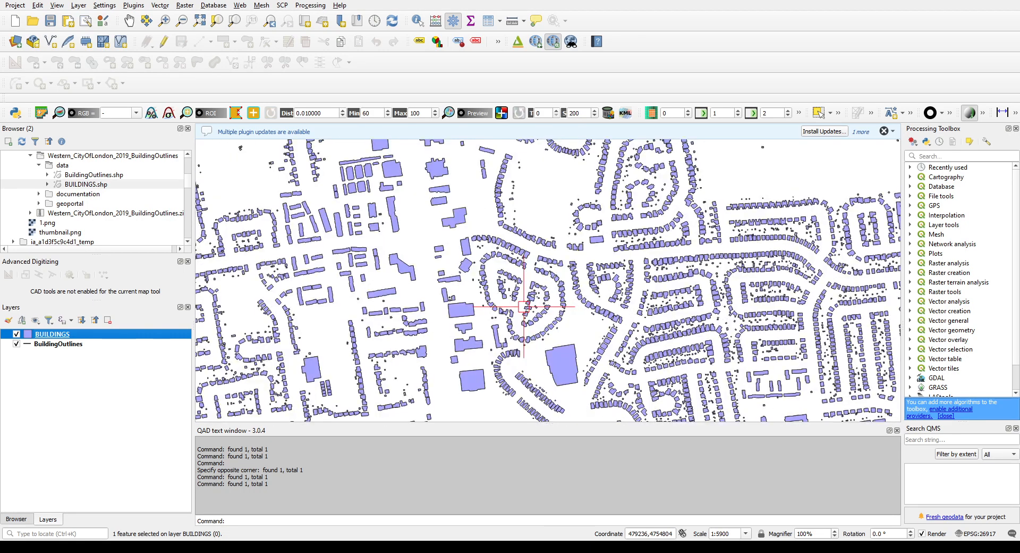